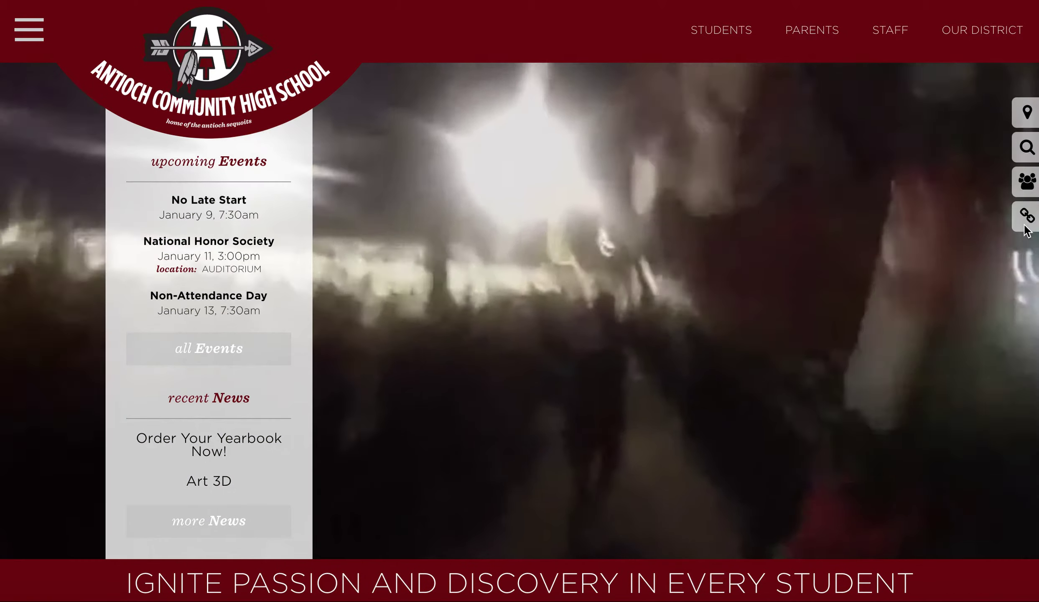
Go to the Antioch Community High calendar page through the site's side navigation menu.
left_click(1026, 219)
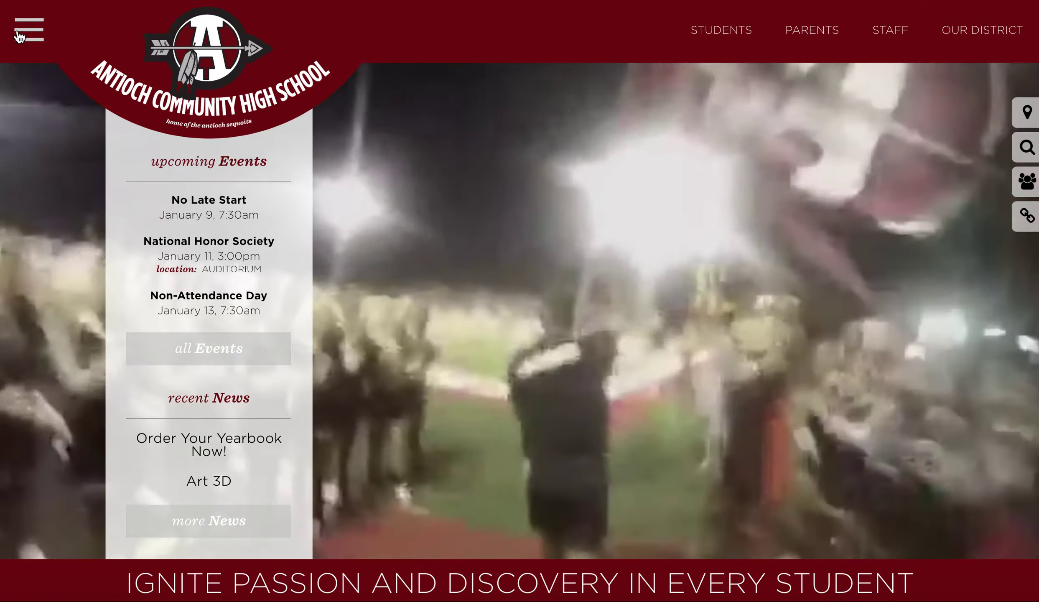
left_click(29, 30)
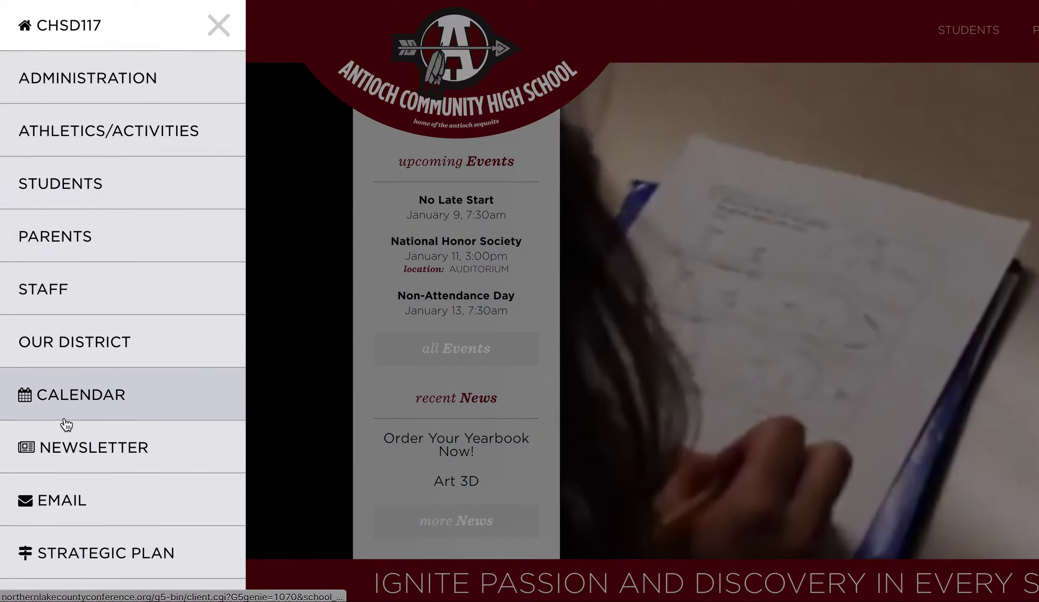
left_click(69, 401)
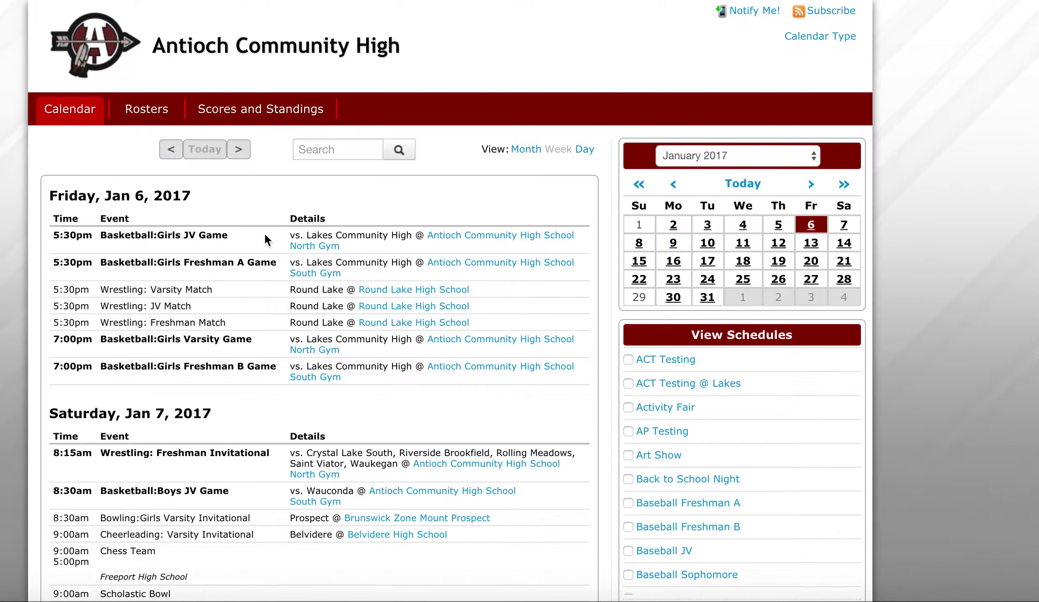
scroll(271, 276, "down", 5)
scroll(271, 278, "down", 10)
scroll(270, 276, "down", 8)
scroll(270, 276, "up", 5)
scroll(271, 279, "up", 2)
scroll(271, 284, "up", 10)
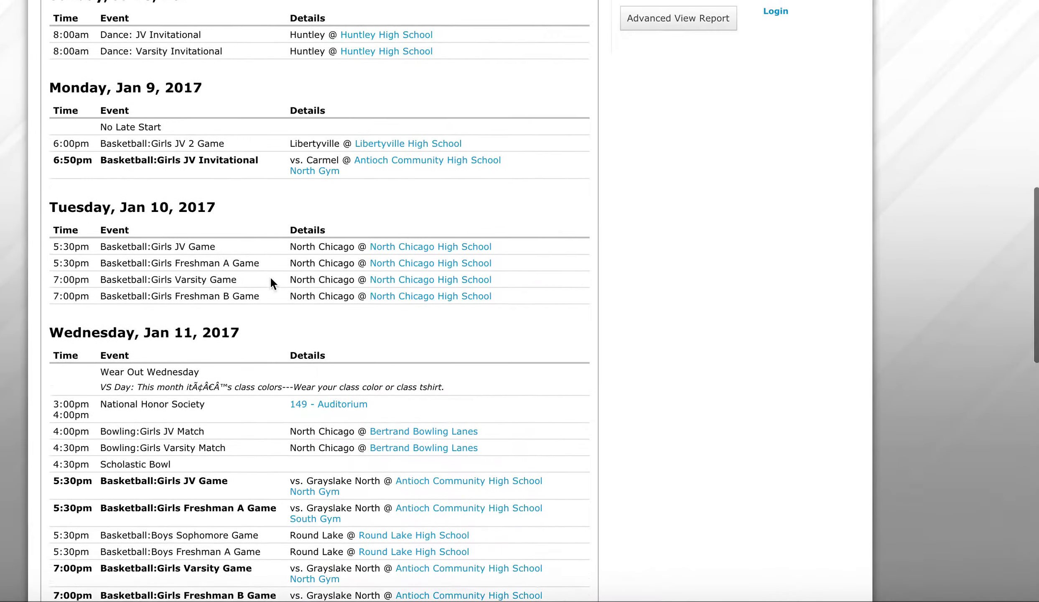
scroll(270, 279, "up", 1)
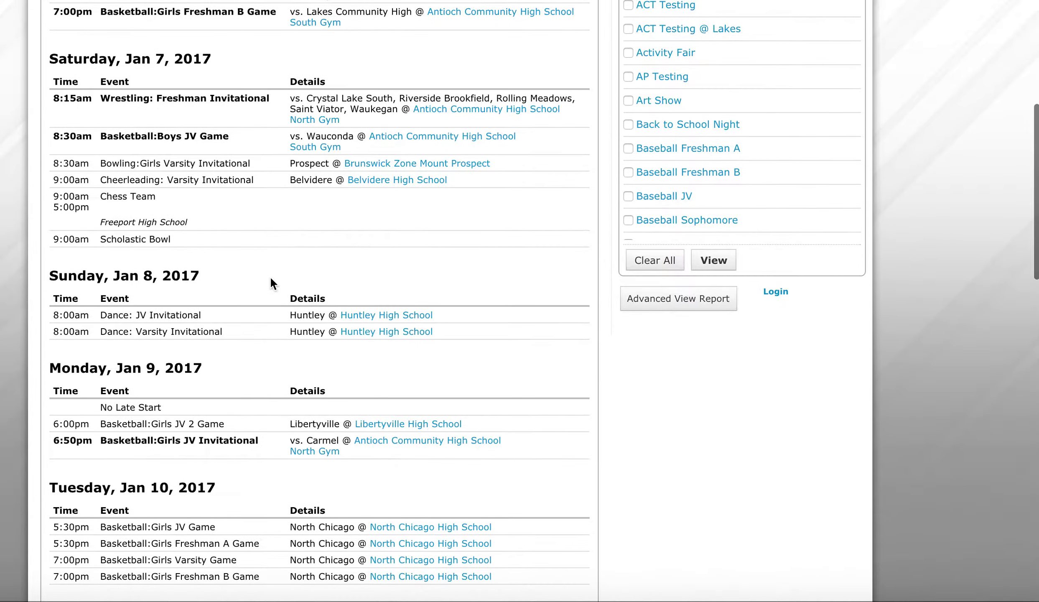
scroll(271, 280, "up", 3)
scroll(271, 279, "up", 4)
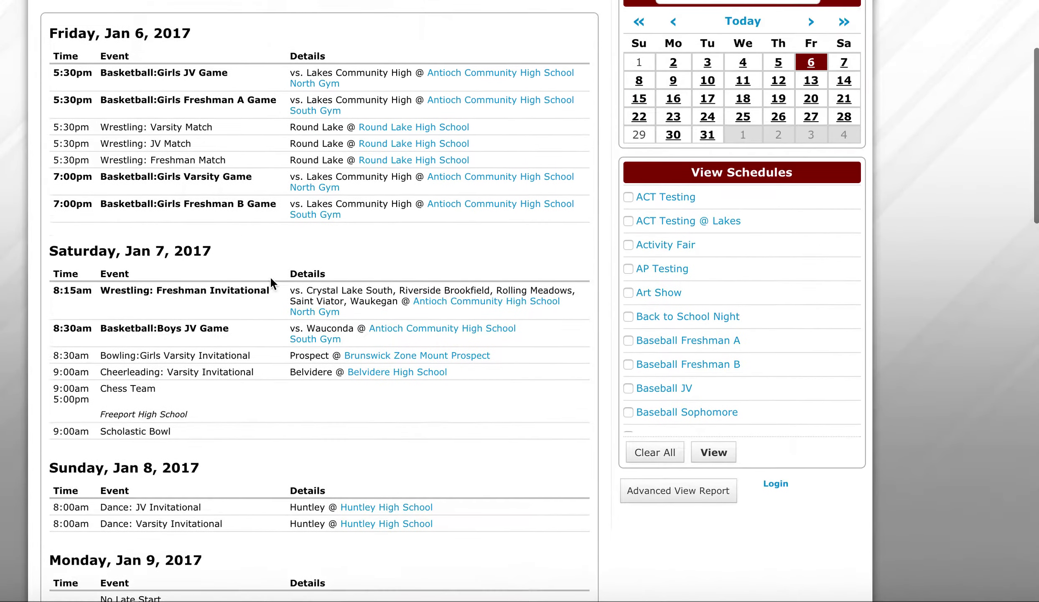
scroll(271, 278, "up", 1)
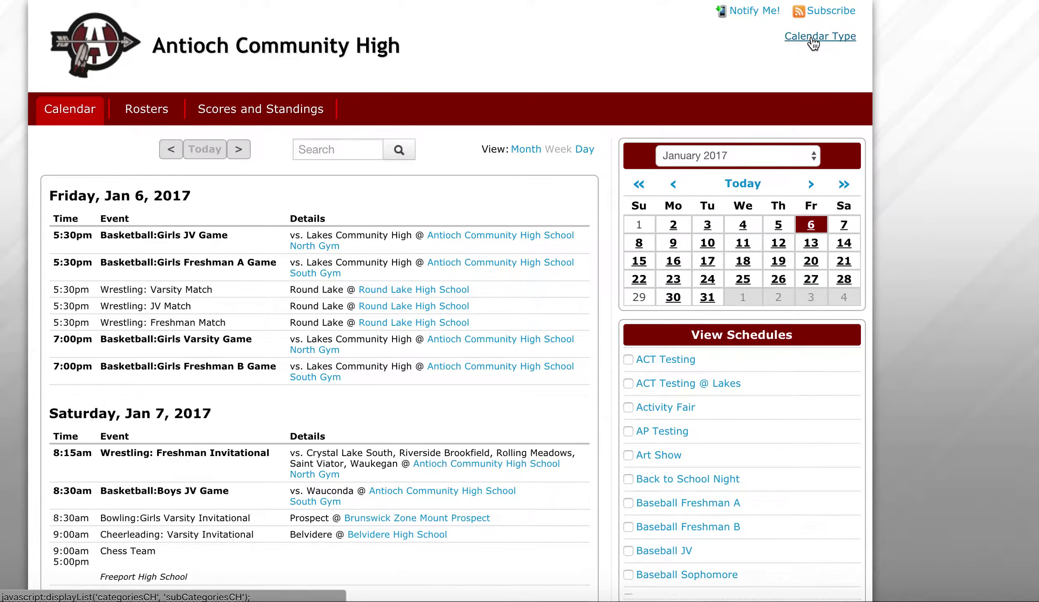
Set the Calendar Type filter to Fine Arts only and apply it.
left_click(813, 41)
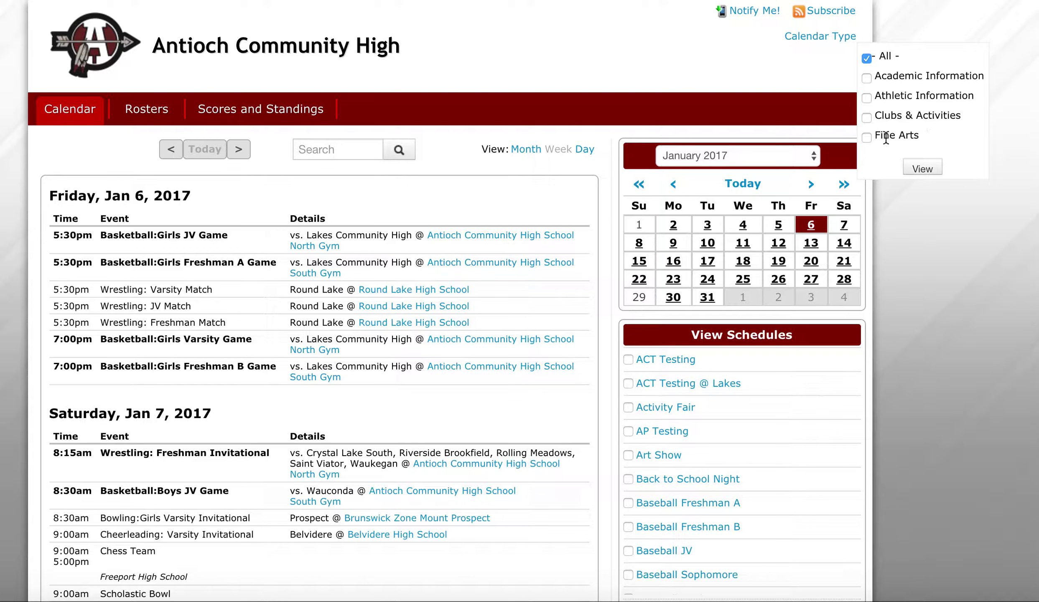
left_click(867, 138)
left_click(919, 166)
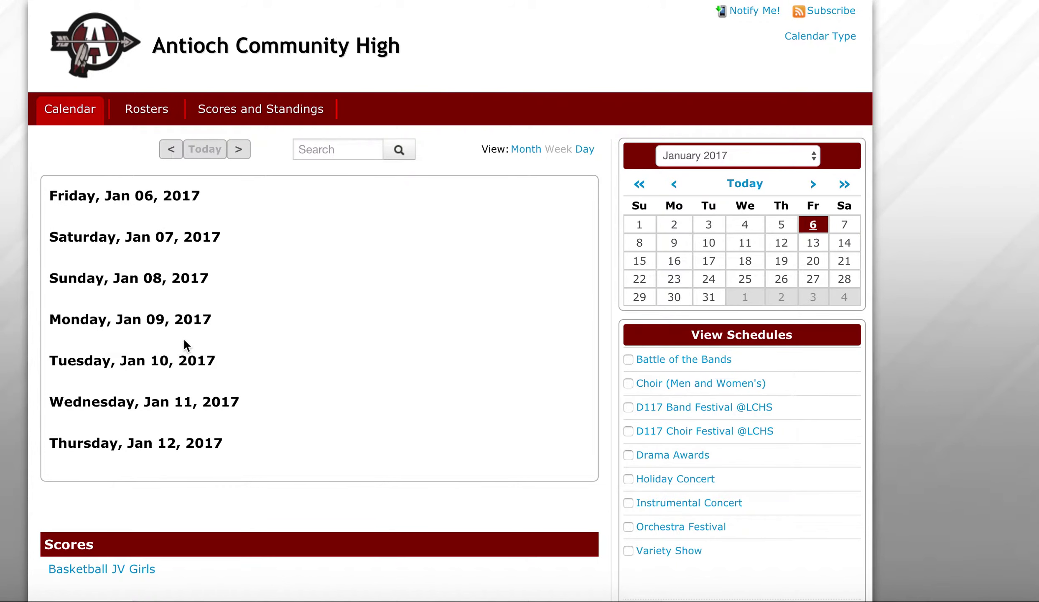
Move the calendar to March 2017 and list events starting Saturday, March 4.
scroll(211, 443, "down", 1)
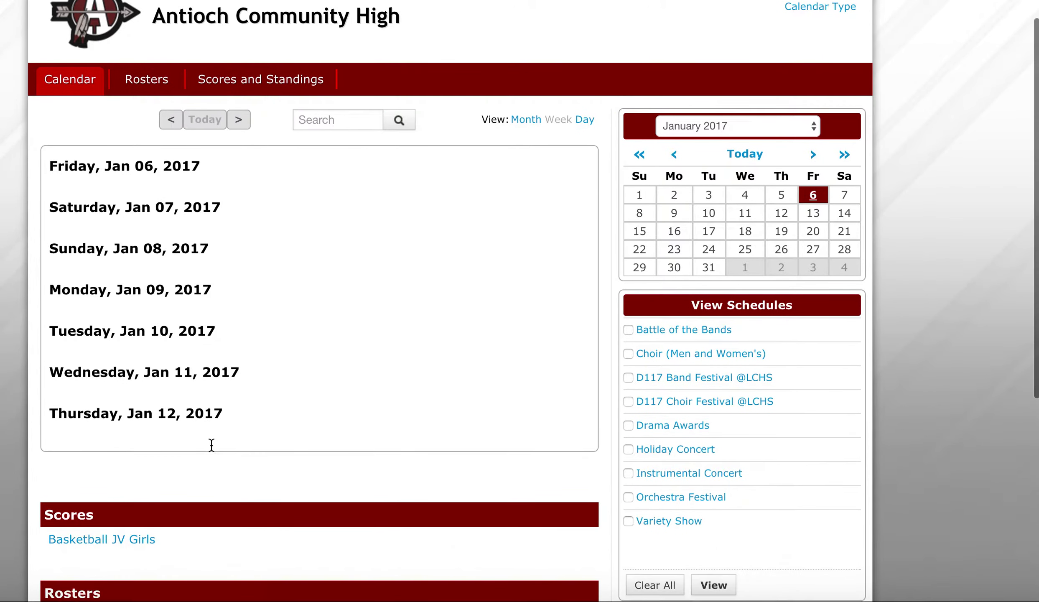
left_click(768, 130)
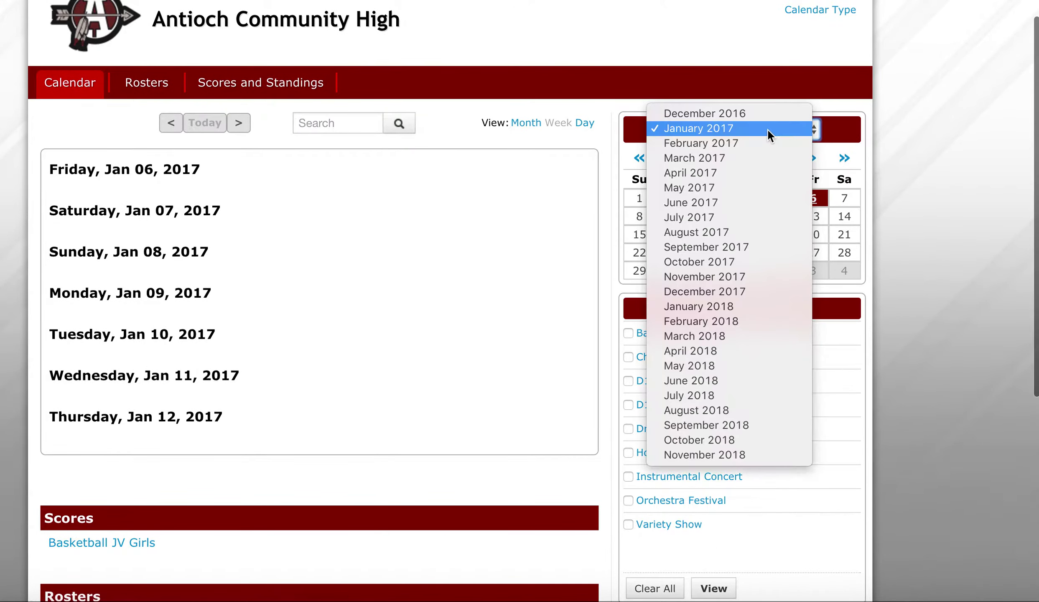
left_click(758, 139)
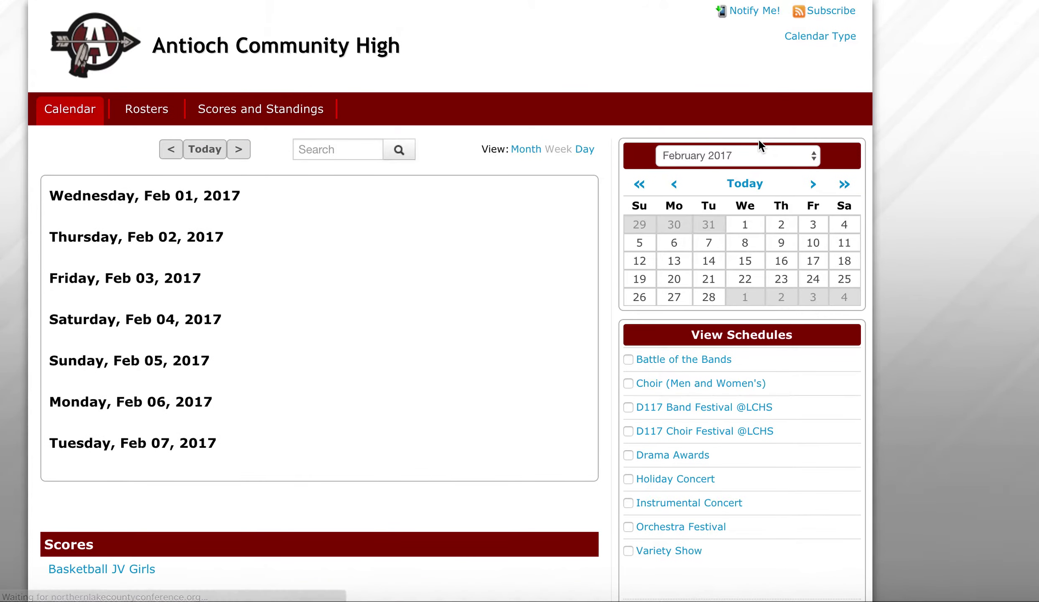
left_click(751, 157)
left_click(748, 175)
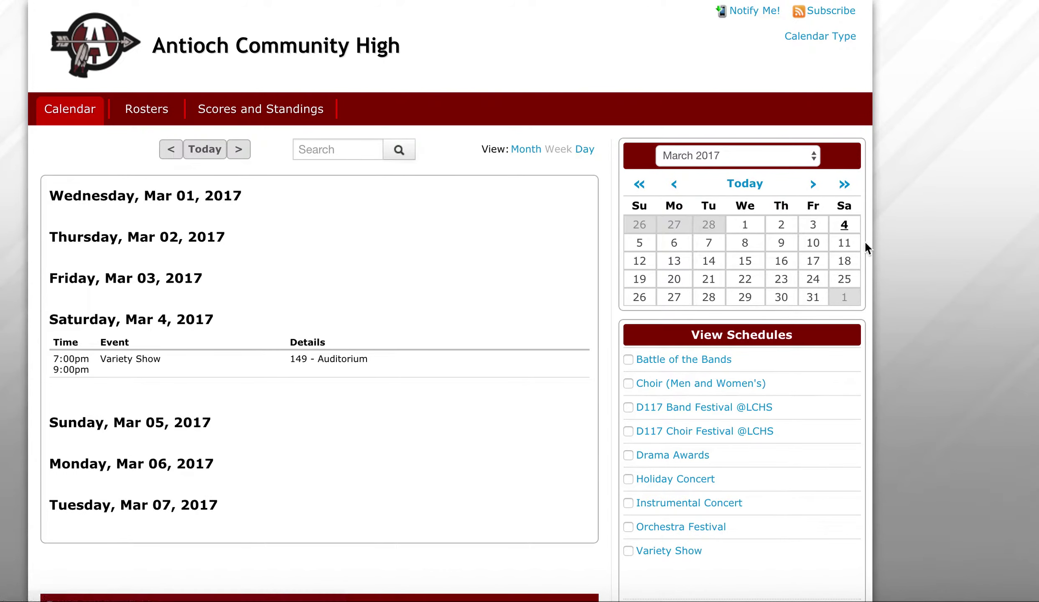
left_click(847, 228)
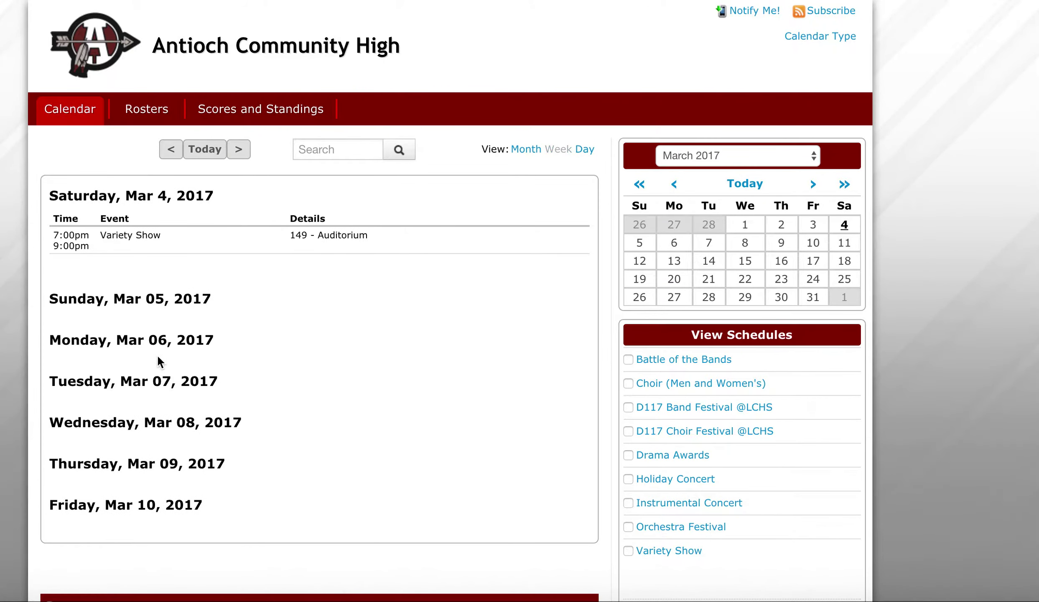
left_click(847, 226)
Switch the Calendar Type filter from Fine Arts to Academic Information.
left_click(804, 40)
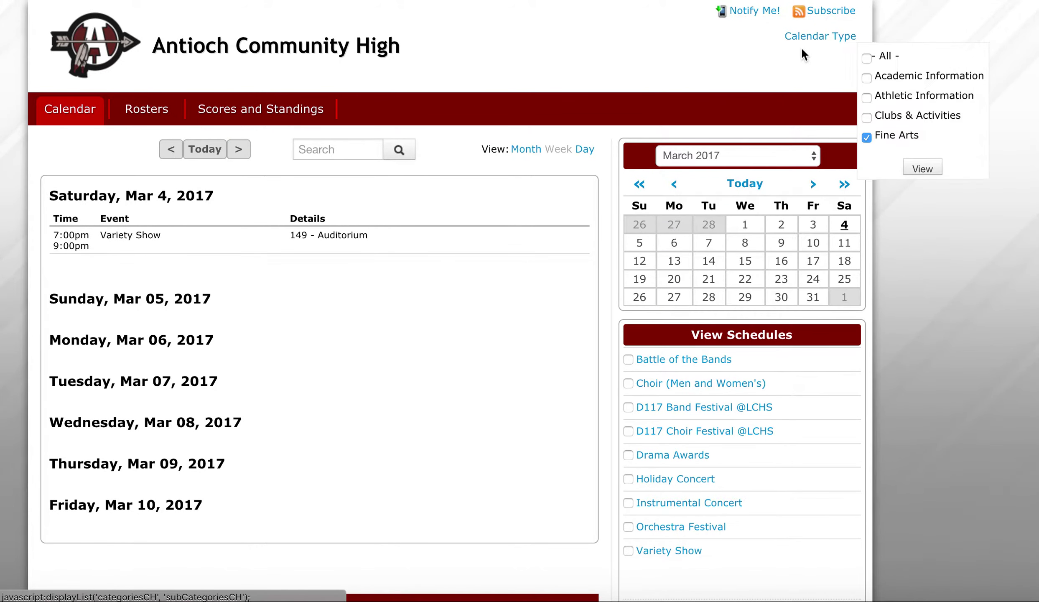
left_click(866, 77)
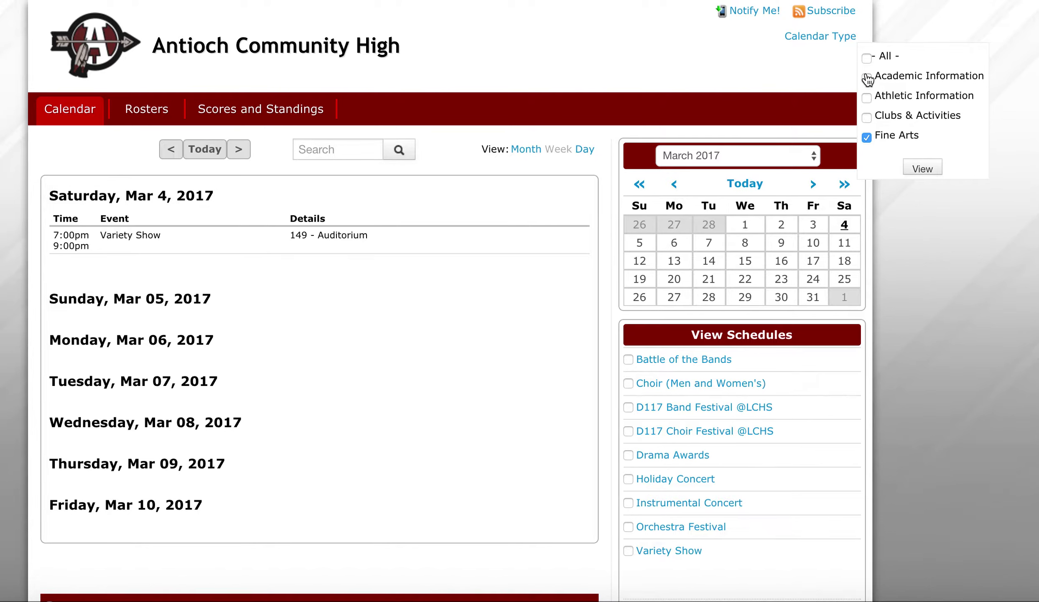
left_click(867, 139)
left_click(936, 169)
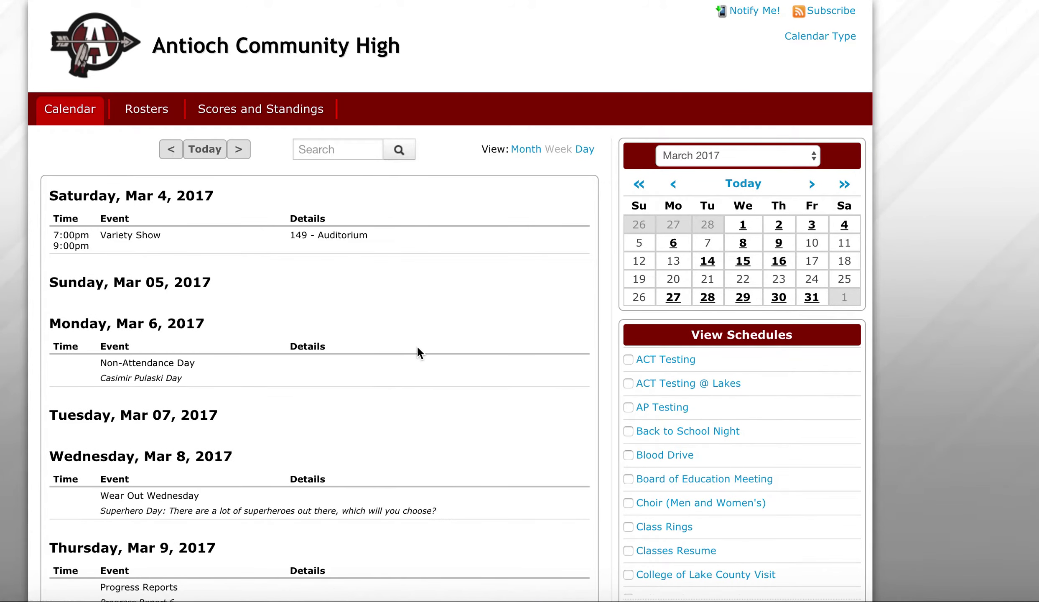
Open the Advanced View Report builder from the bottom of the calendar.
scroll(417, 354, "down", 3)
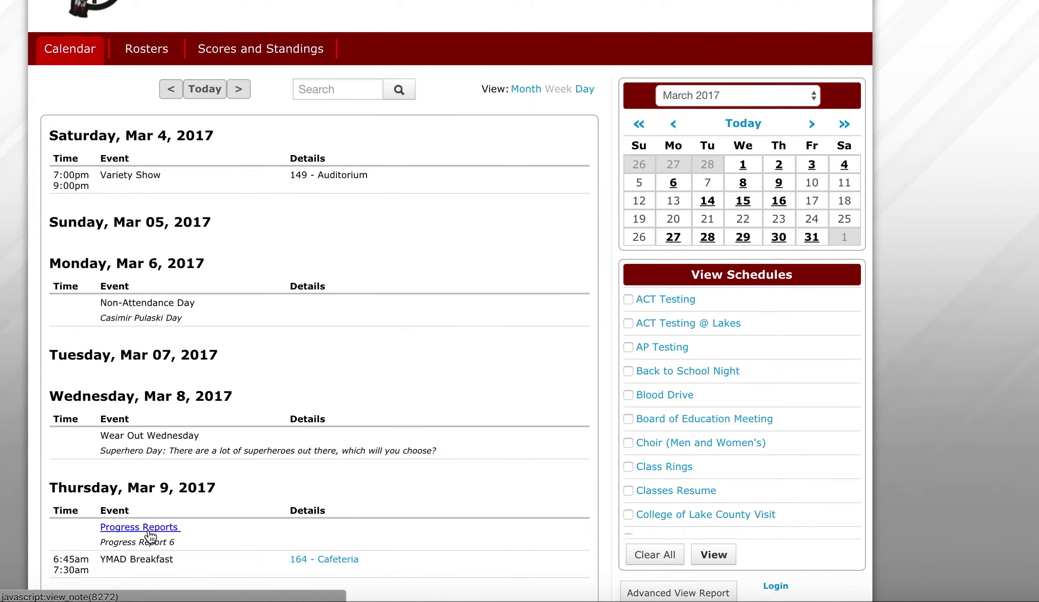
scroll(129, 531, "down", 5)
scroll(128, 531, "up", 5)
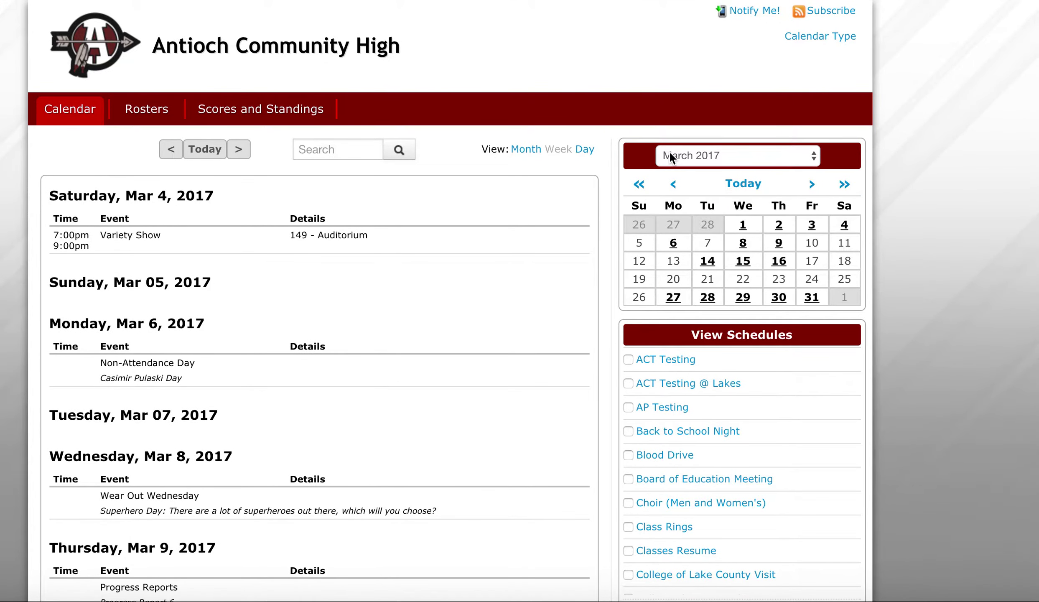
scroll(672, 159, "down", 4)
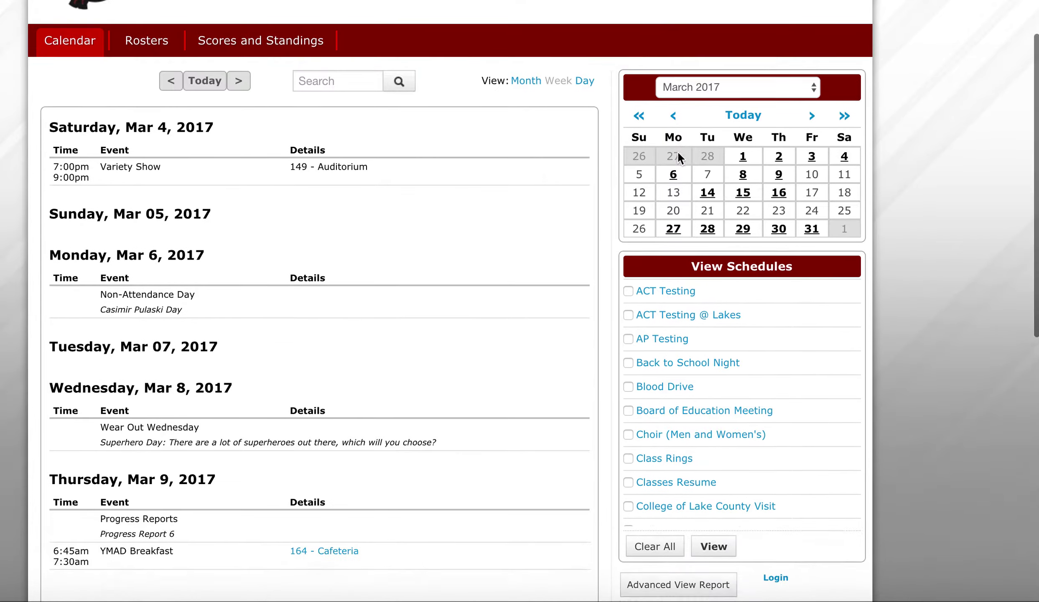
scroll(676, 158, "down", 5)
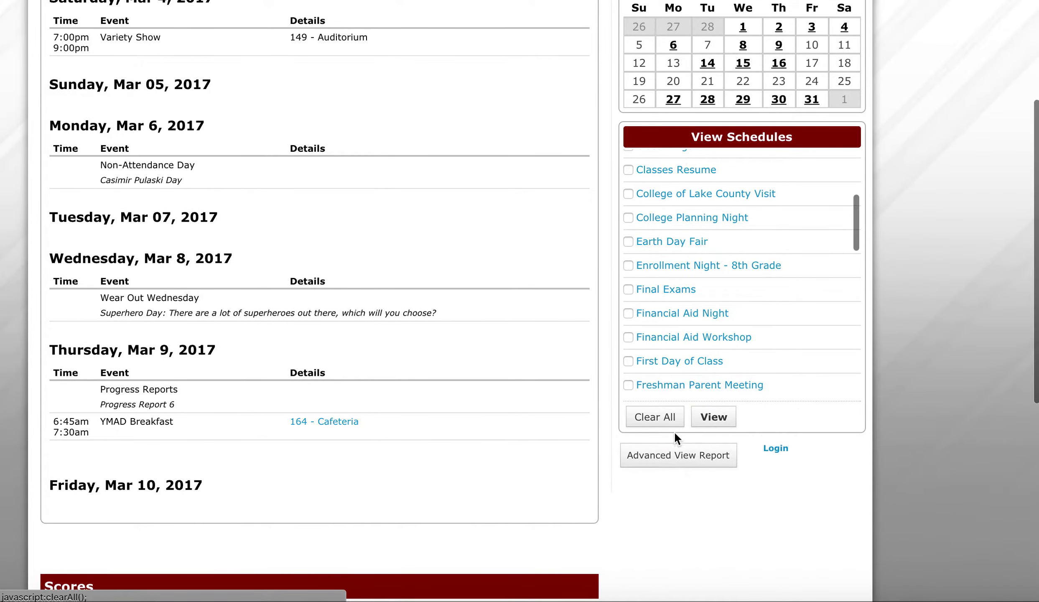
left_click(674, 464)
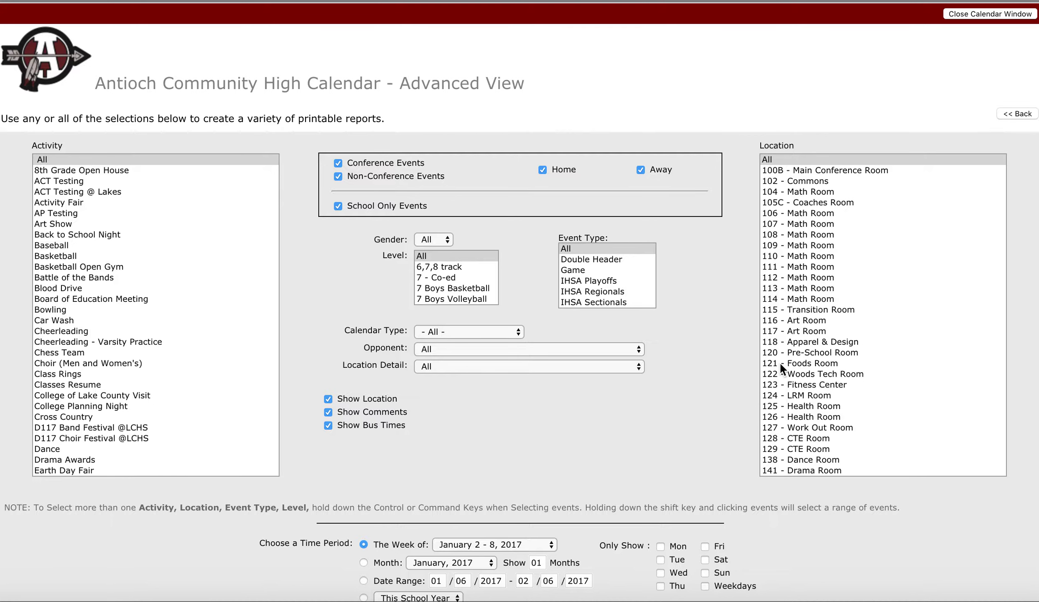
Set the report's Calendar Type dropdown to Academic Information.
left_click(508, 363)
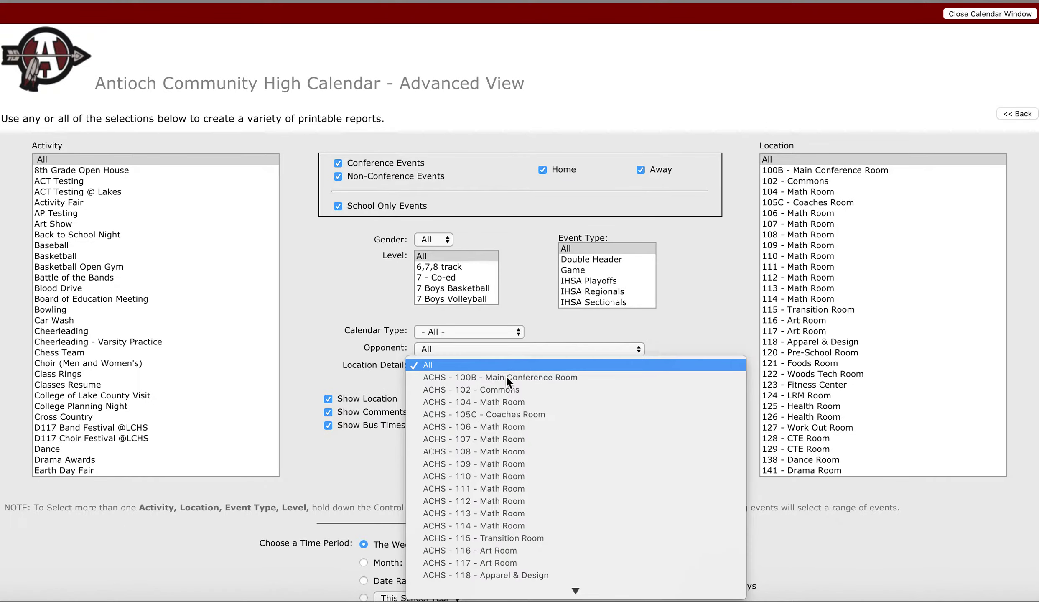
left_click(540, 330)
left_click(495, 331)
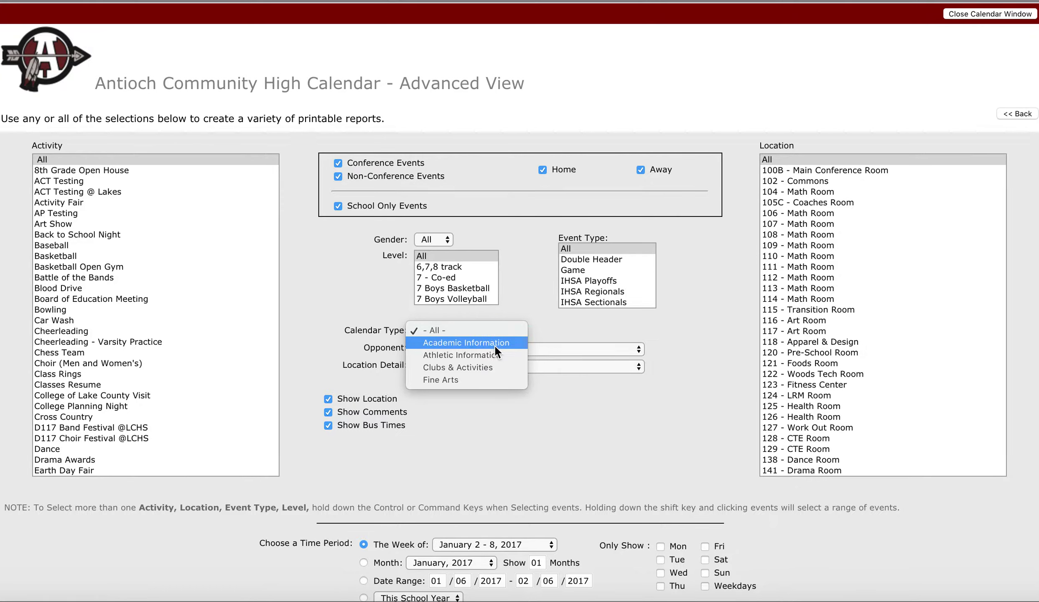
left_click(495, 343)
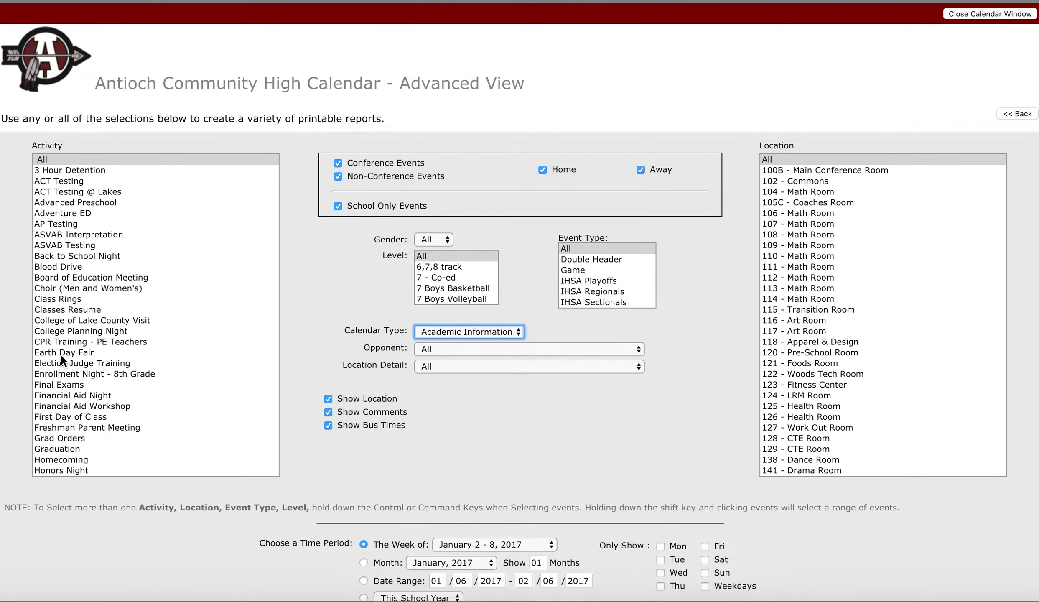
Select Classes Resume, Final Exams and Graduation in the Activity list.
scroll(109, 339, "down", 15)
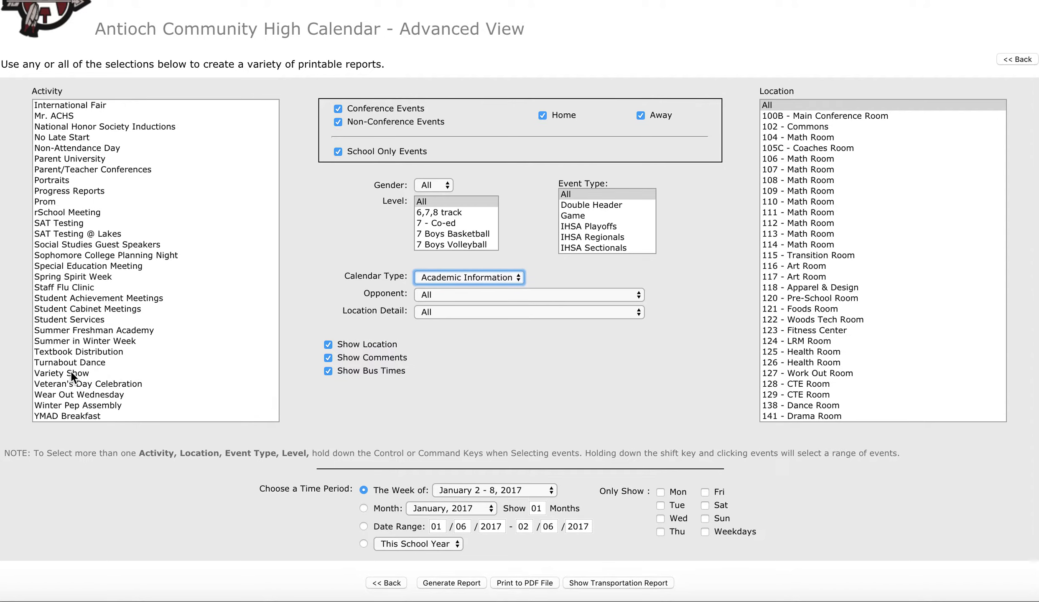
scroll(71, 373, "up", 5)
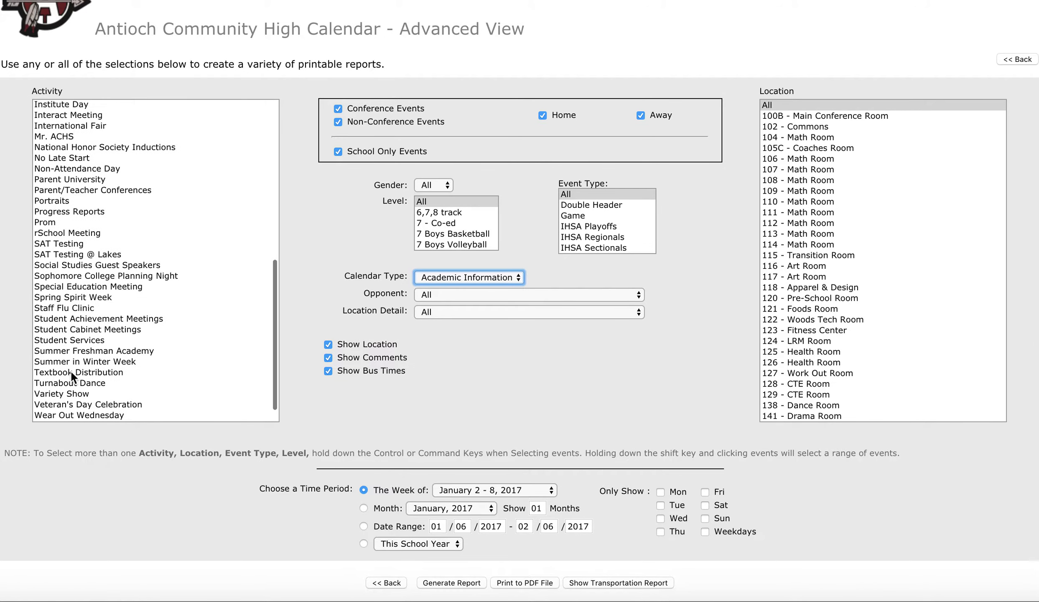
scroll(82, 249, "up", 15)
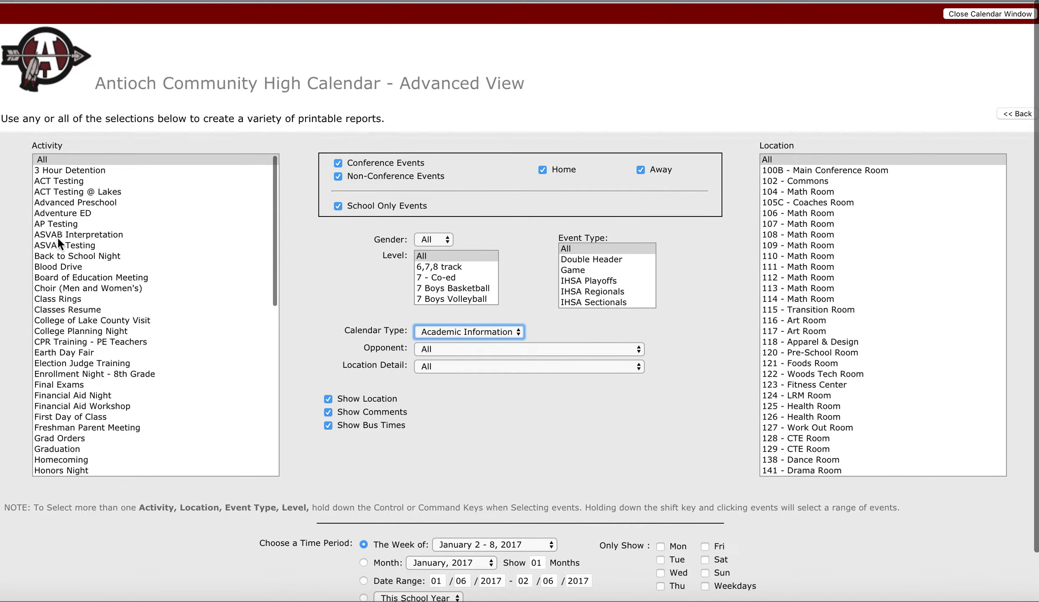
left_click(59, 310)
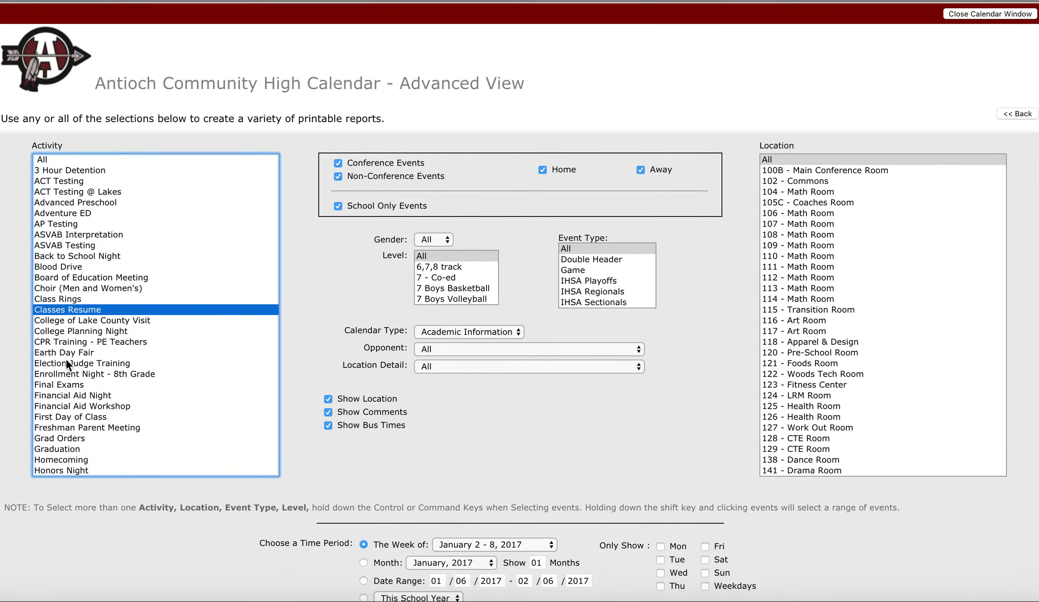
scroll(65, 360, "down", 2)
left_click(62, 342, "super")
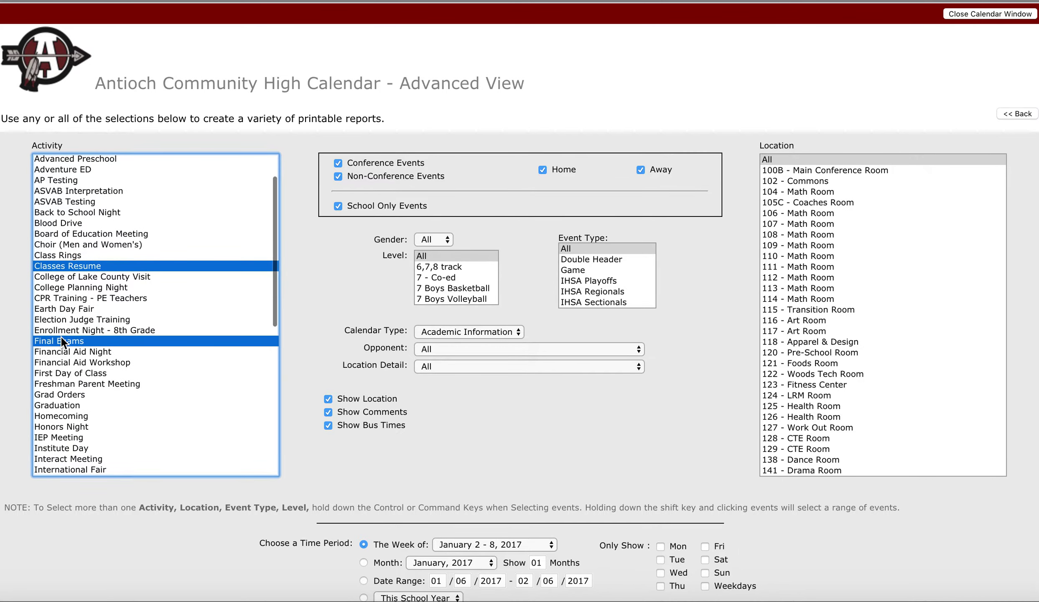
scroll(63, 378, "down", 2)
left_click(62, 376, "super")
Add Institute Day, No Late Start, Non-Attendance Day and Progress Reports to the selected activities.
scroll(67, 378, "down", 4)
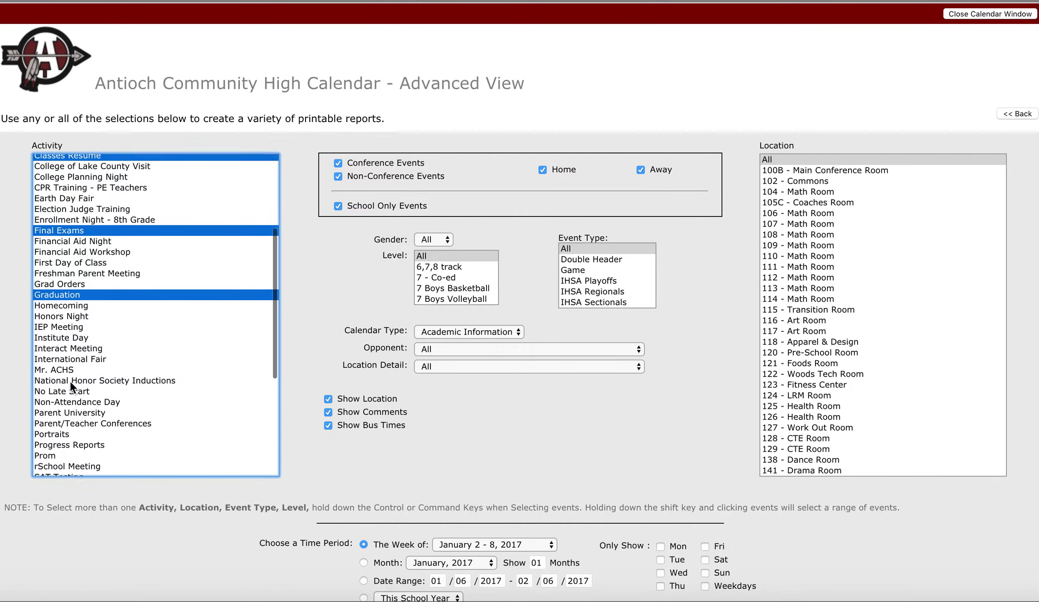
scroll(69, 376, "down", 1)
left_click(68, 321, "super")
scroll(85, 382, "down", 1)
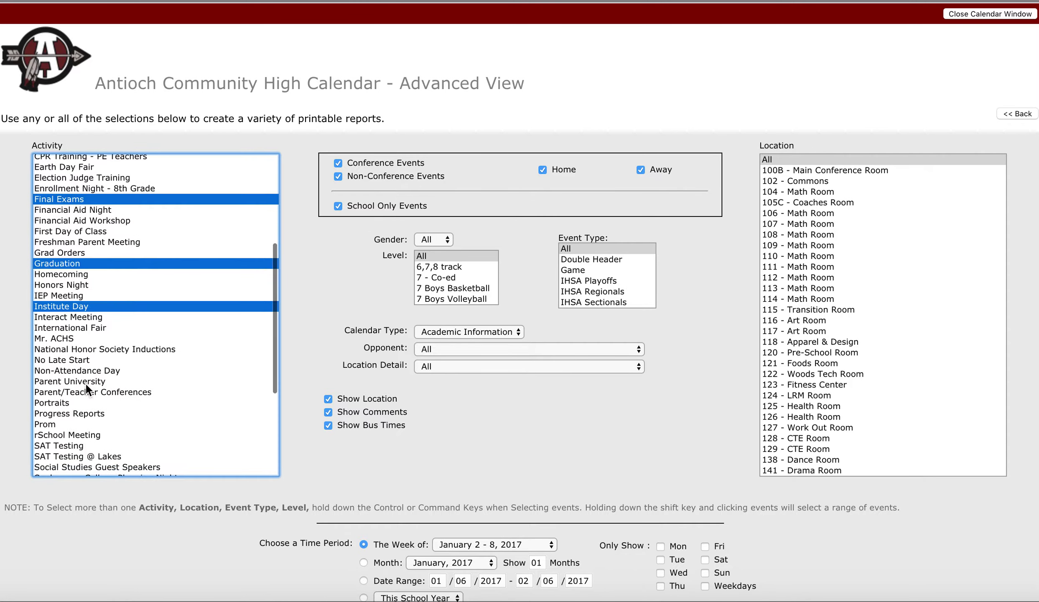
left_click(68, 358, "super")
left_click(67, 367, "super")
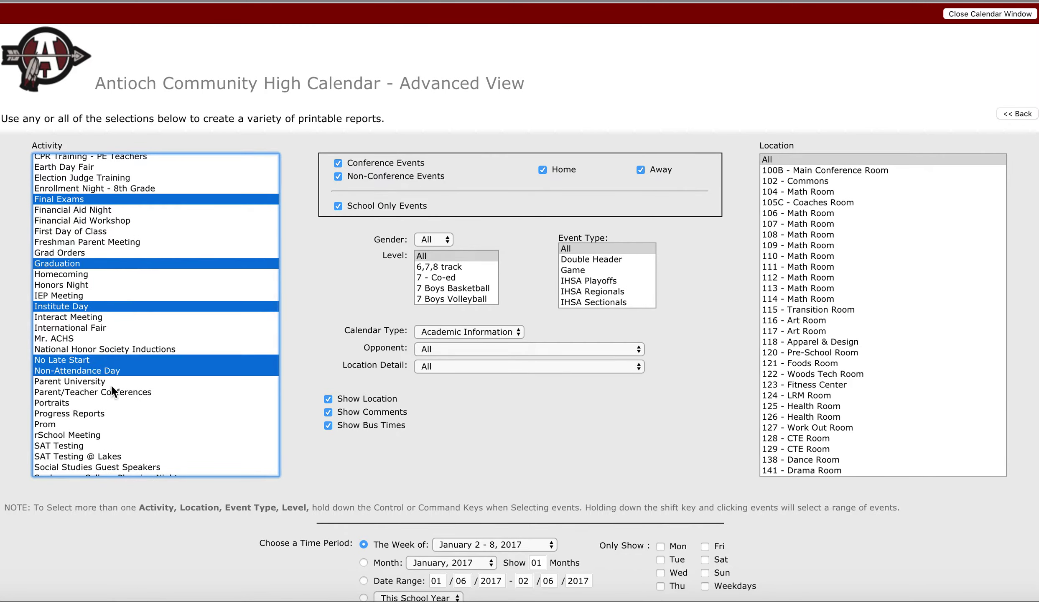
scroll(110, 384, "down", 2)
left_click(81, 352, "super")
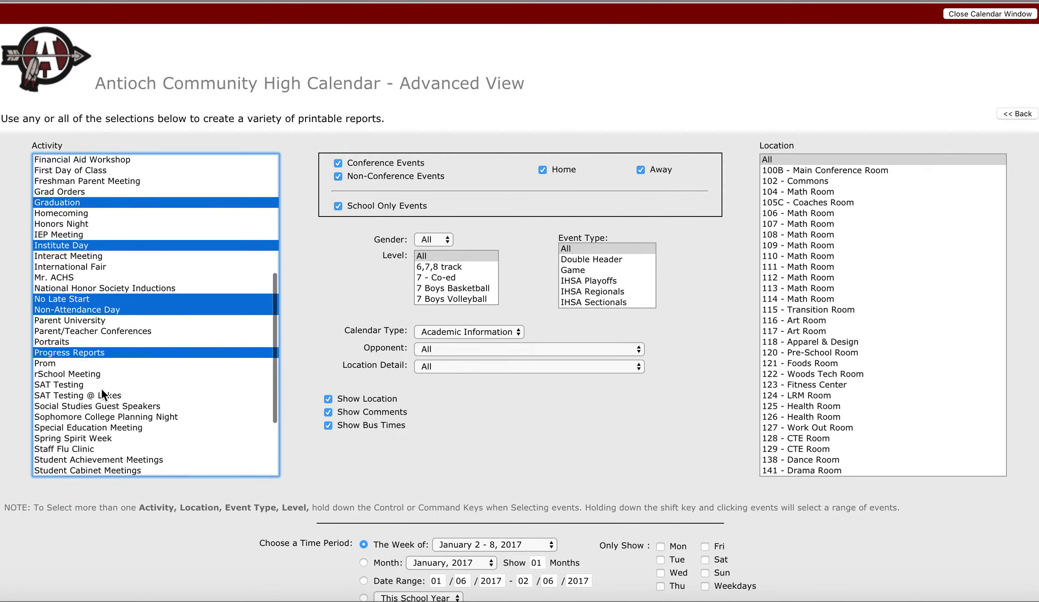
scroll(102, 391, "down", 5)
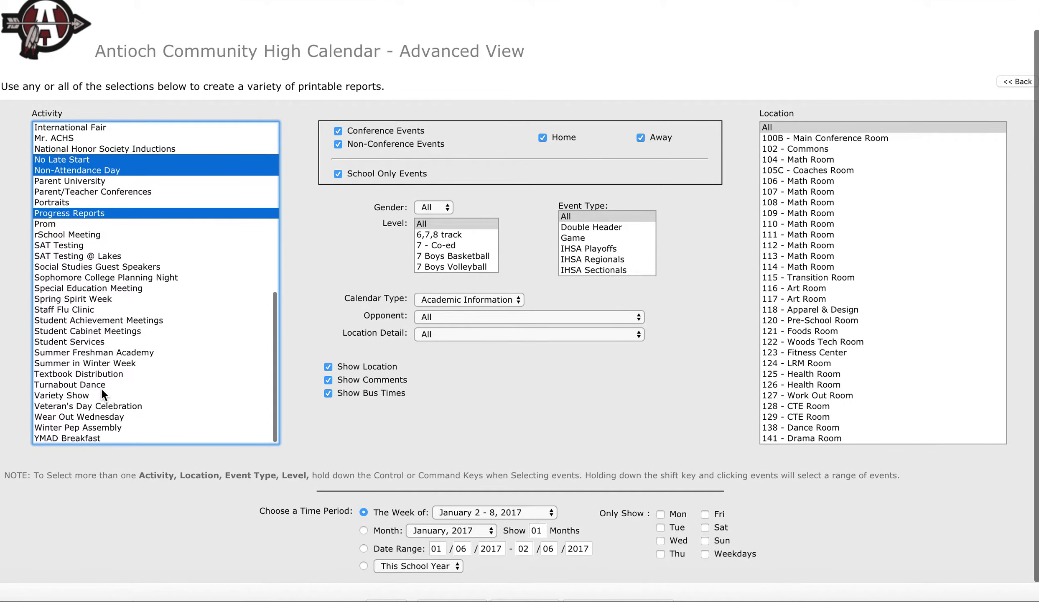
scroll(446, 450, "down", 2)
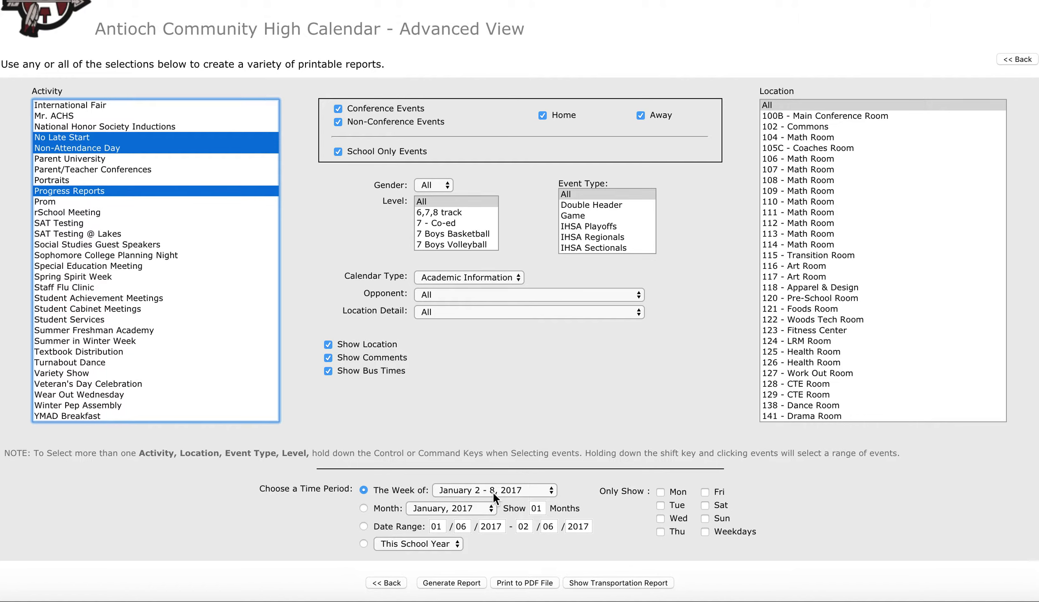
Set the report period to This School Year and generate the report.
left_click(364, 543)
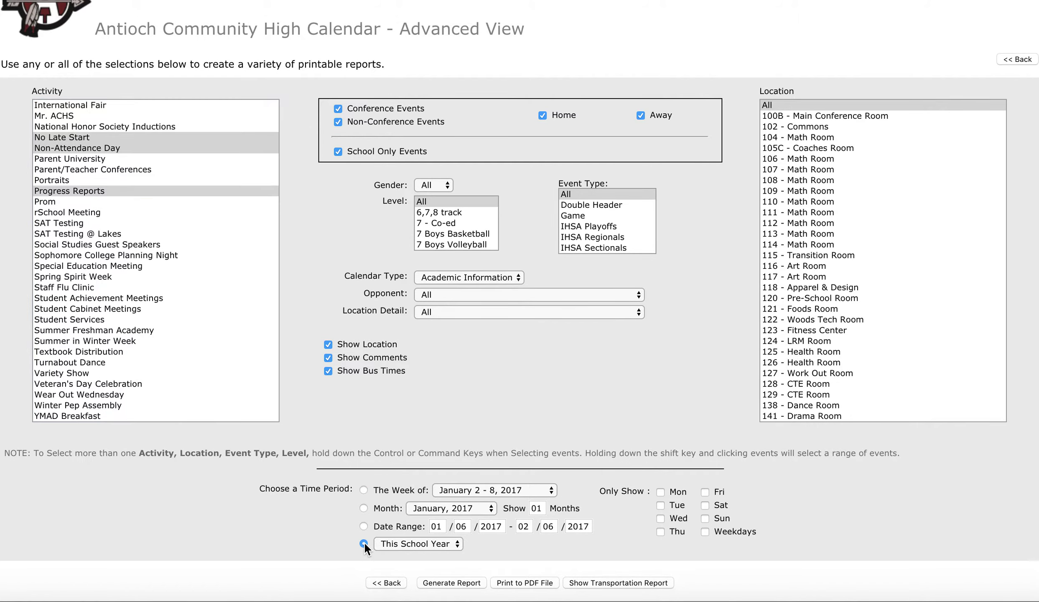
left_click(428, 539)
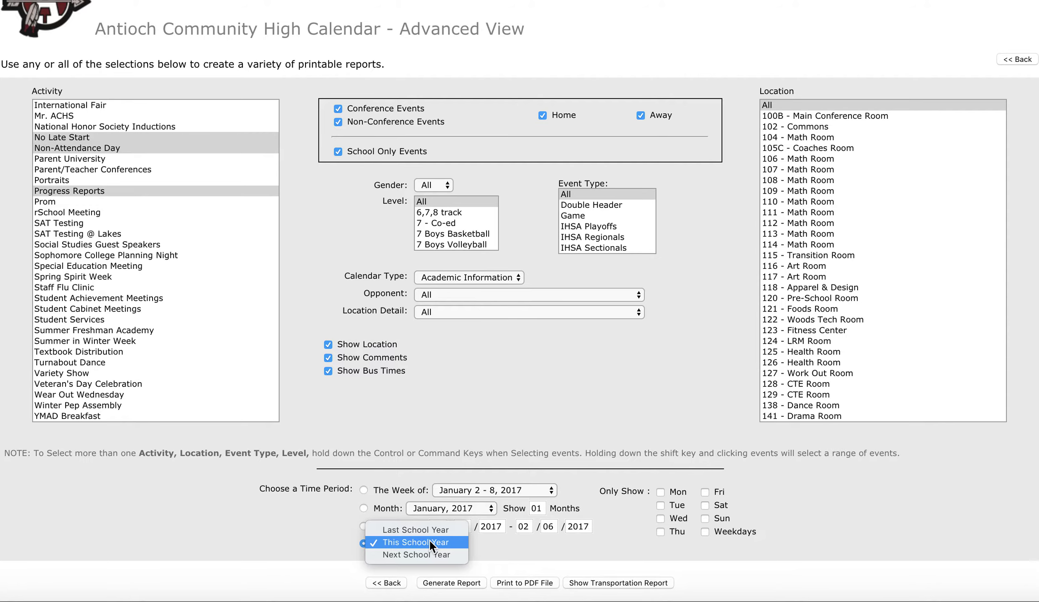
left_click(429, 539)
left_click(452, 578)
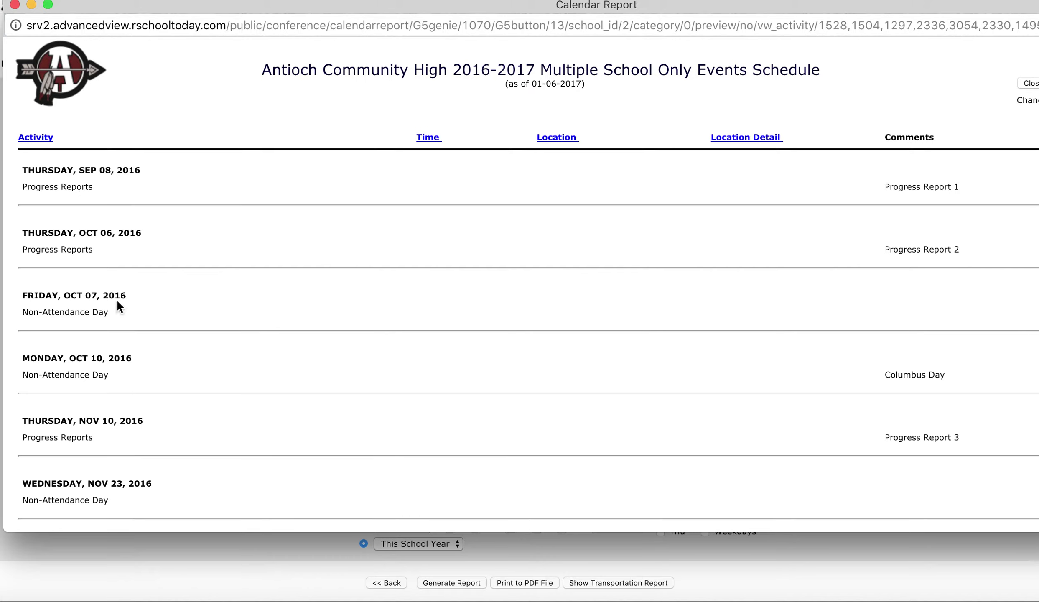
Scroll through the 2016-2017 schedule to May 2017, then shift the report window left.
scroll(132, 304, "down", 2)
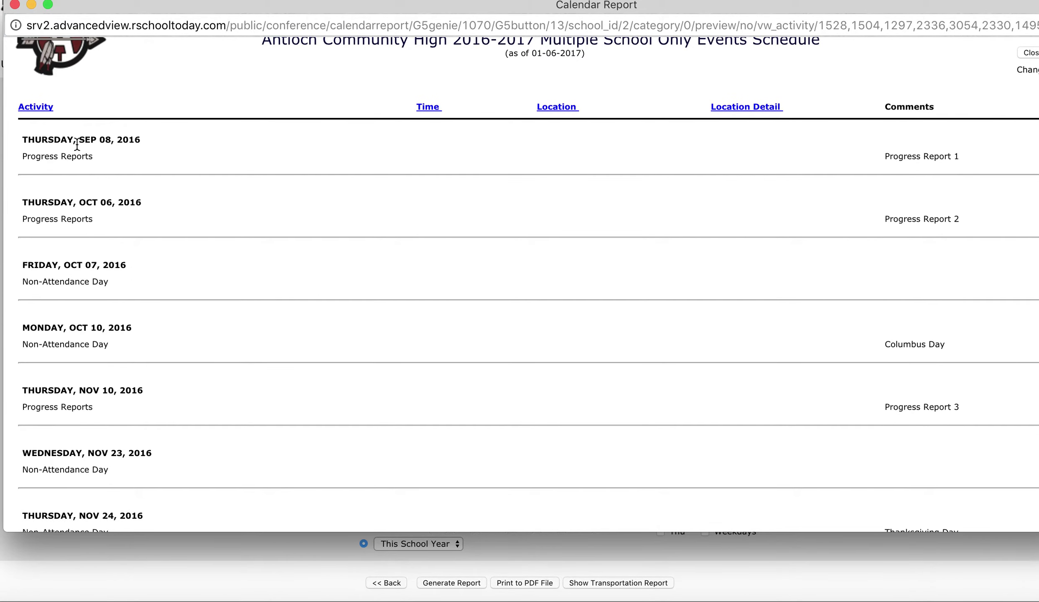
scroll(103, 159, "down", 8)
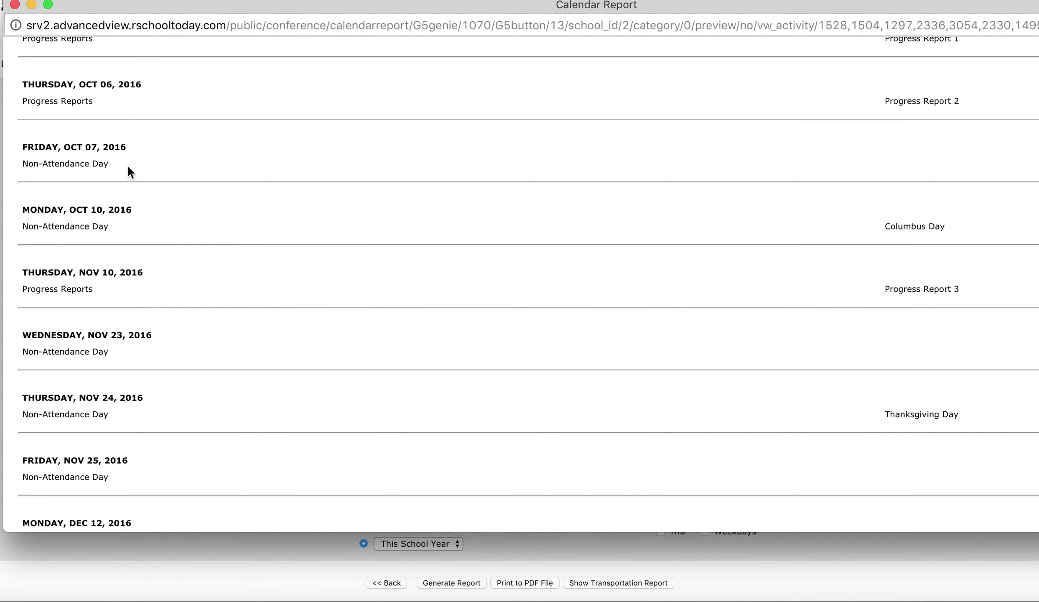
scroll(128, 167, "down", 18)
scroll(127, 168, "down", 20)
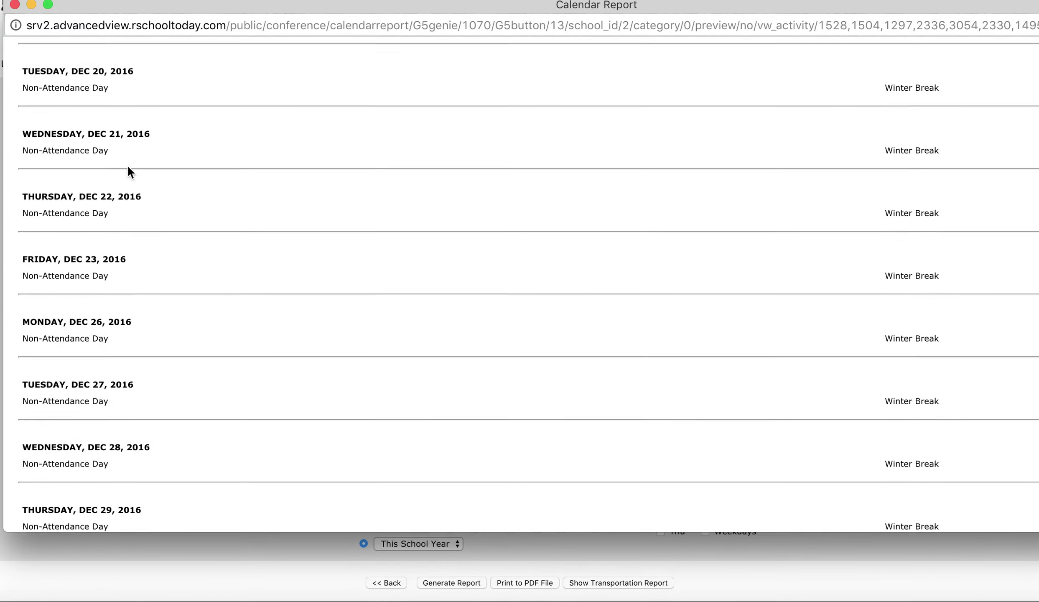
scroll(134, 169, "up", 12)
scroll(136, 172, "down", 20)
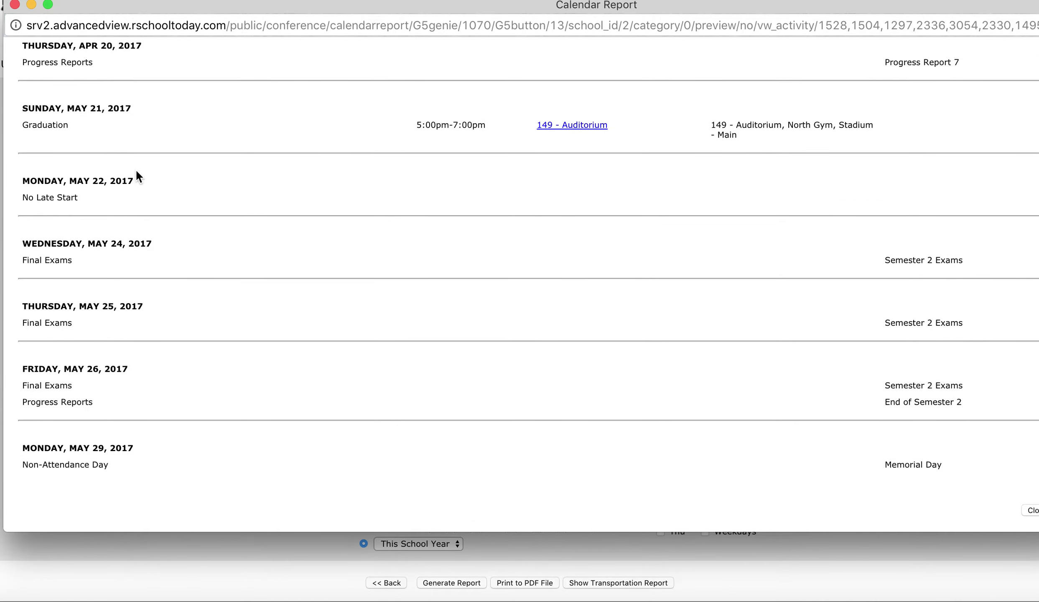
scroll(135, 169, "up", 20)
left_click_drag(731, 10, 488, 21)
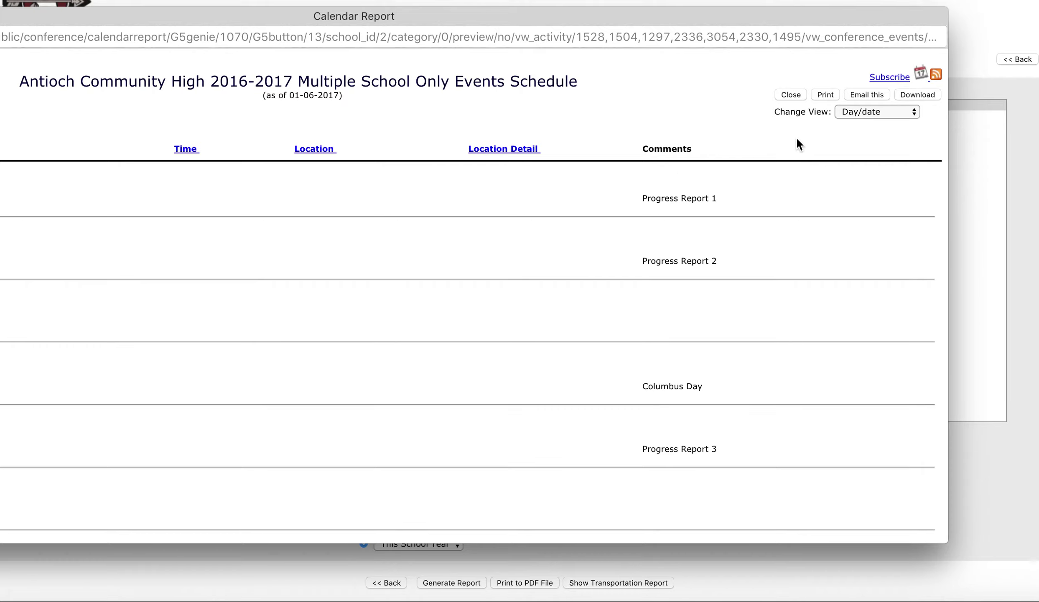
Open the Subscribe page for the school-only events schedule.
left_click(889, 78)
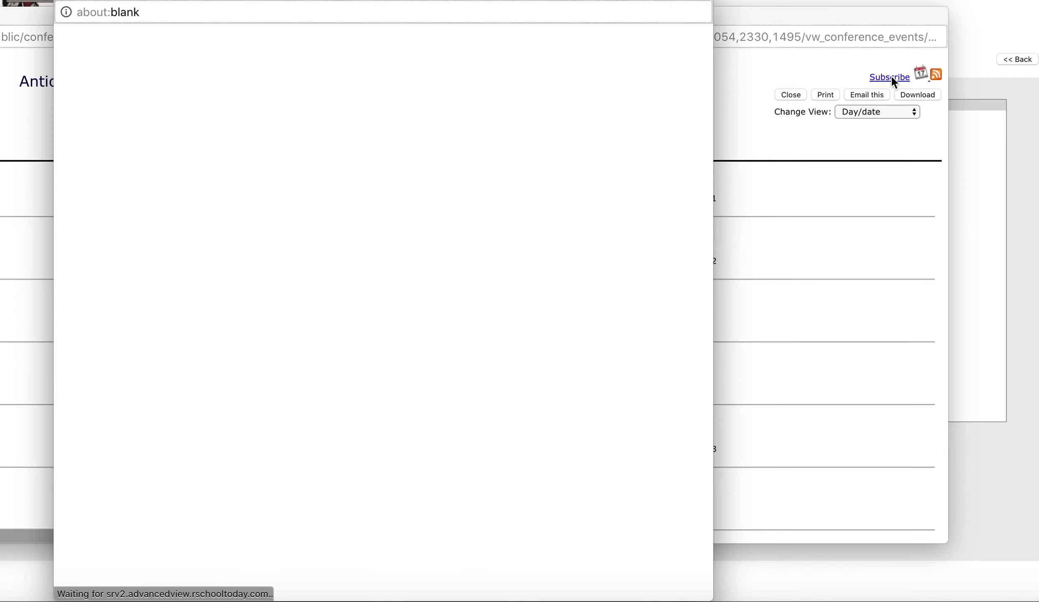